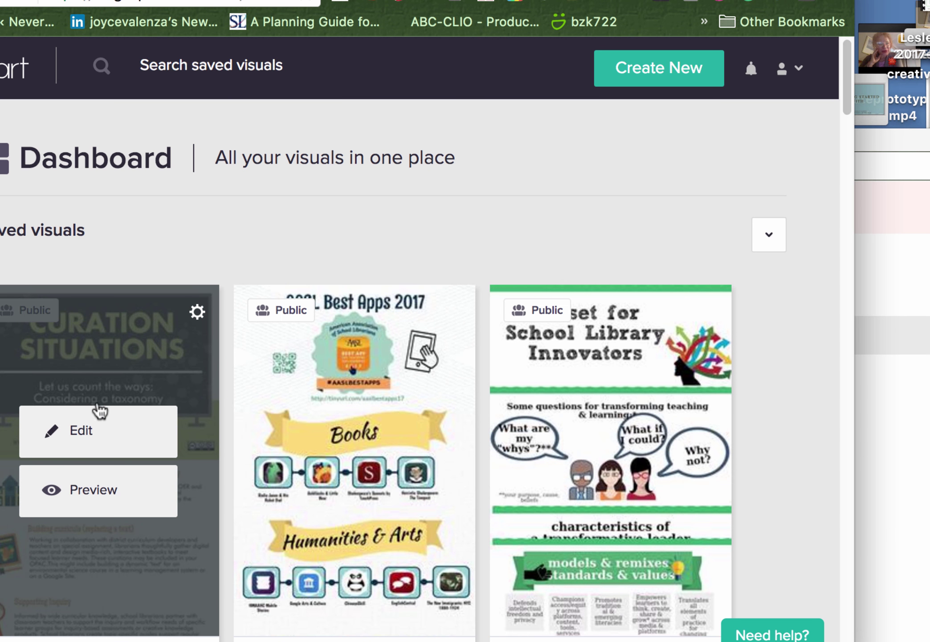
- Open Curation Situations in the editor and show its public web-link sharing options
{"action": "left_click", "coordinate": [75, 439]}
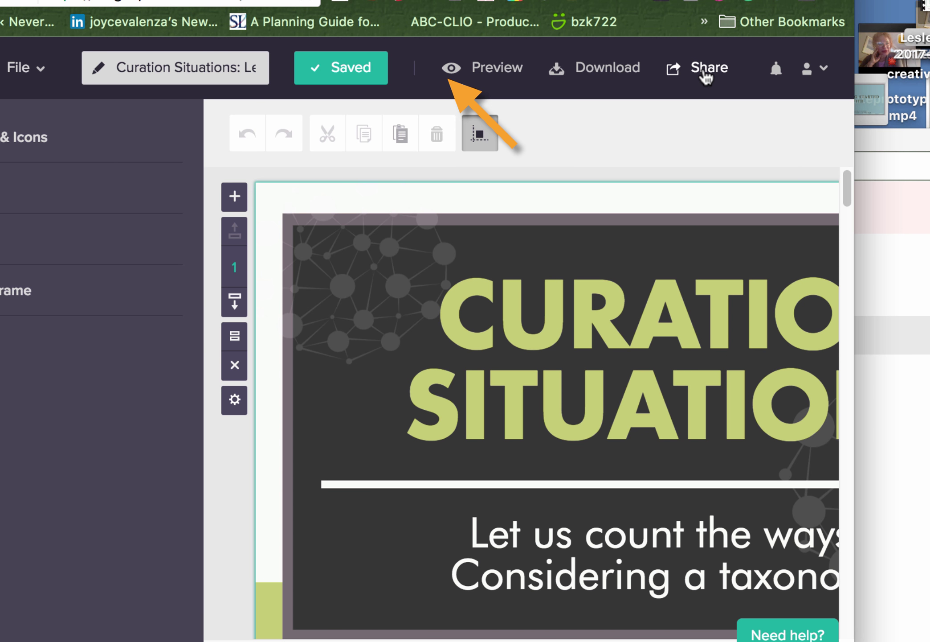
{"action": "left_click", "coordinate": [703, 76]}
{"action": "left_click", "coordinate": [703, 76]}
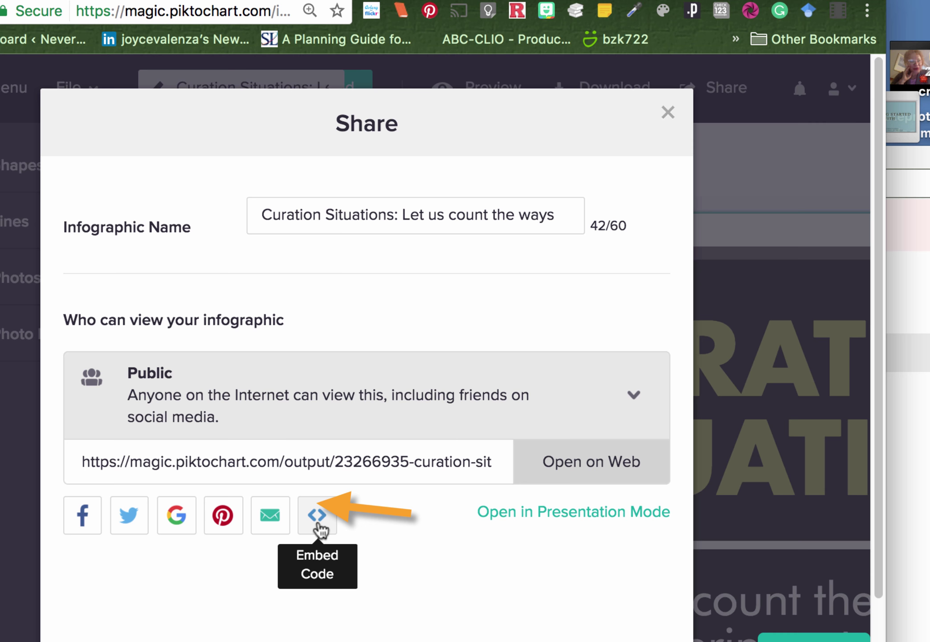
- Show the 800-pixel-wide iframe embed code and select all of it for copying
{"action": "left_click", "coordinate": [317, 521]}
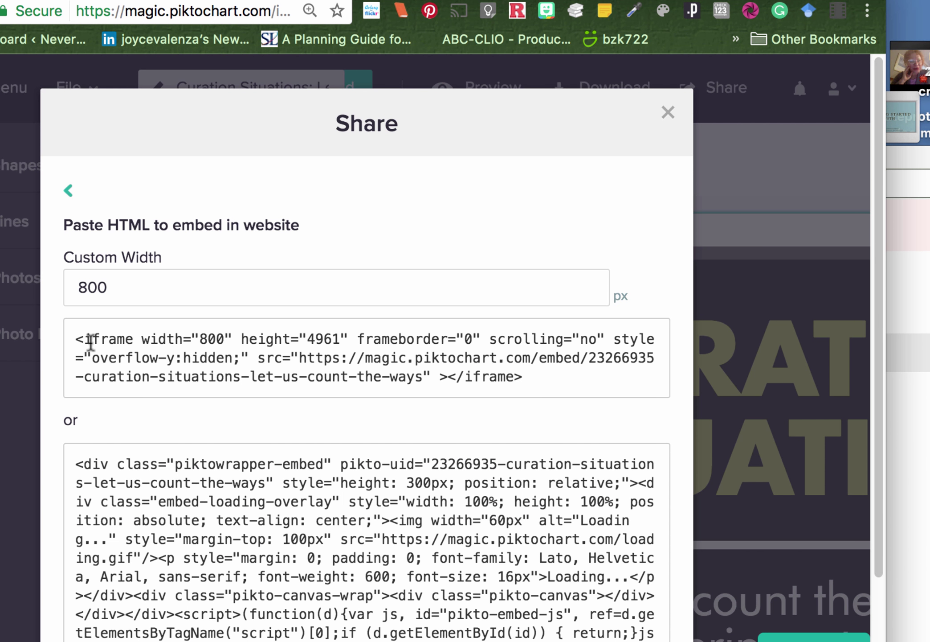
{"action": "left_click", "coordinate": [90, 341]}
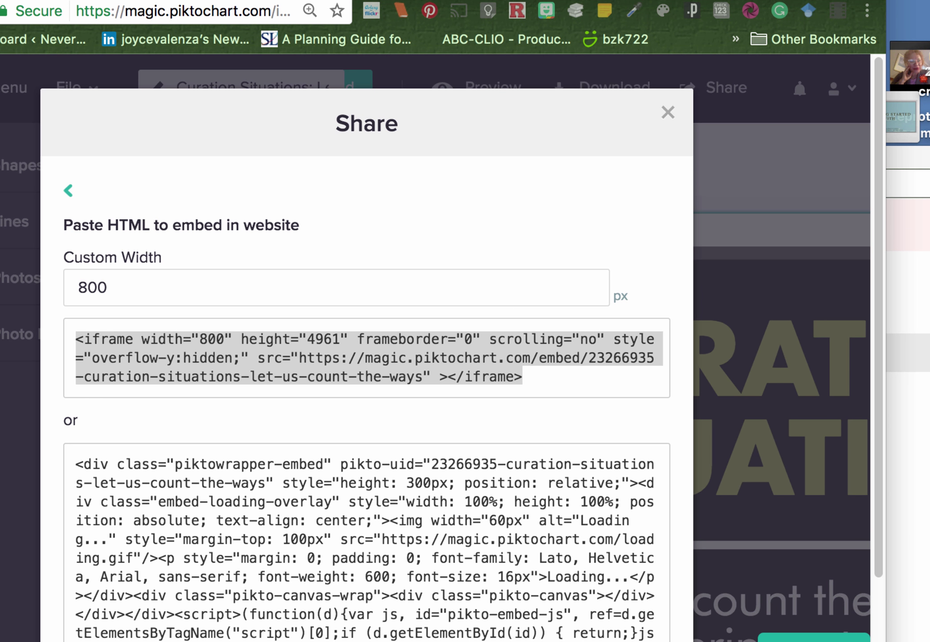
- In Canvas, title the new announcement 'Sample' and switch its body to the Rich Content Editor
{"action": "key", "text": "ctrl+Tab"}
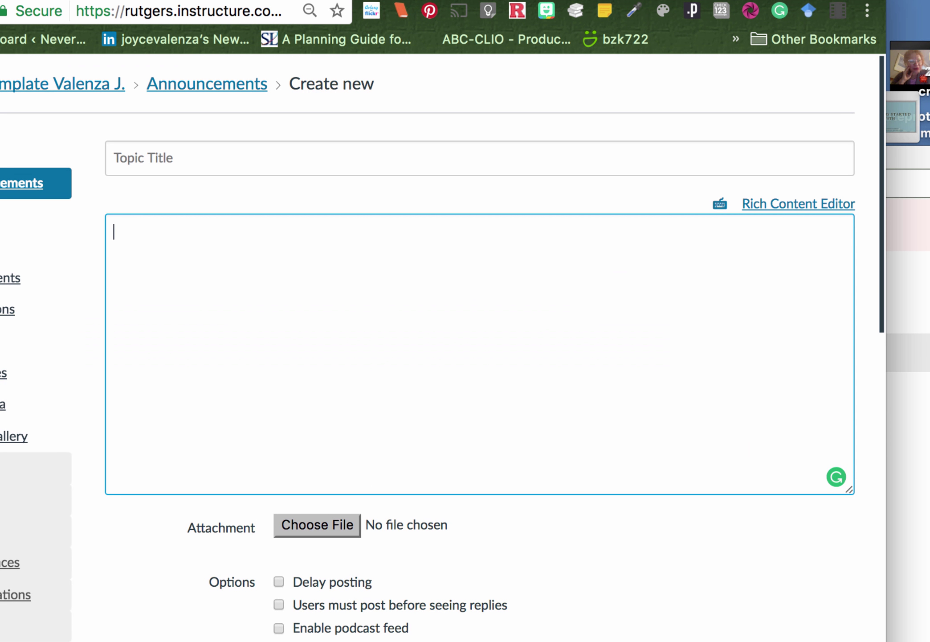
{"action": "left_click", "coordinate": [201, 159]}
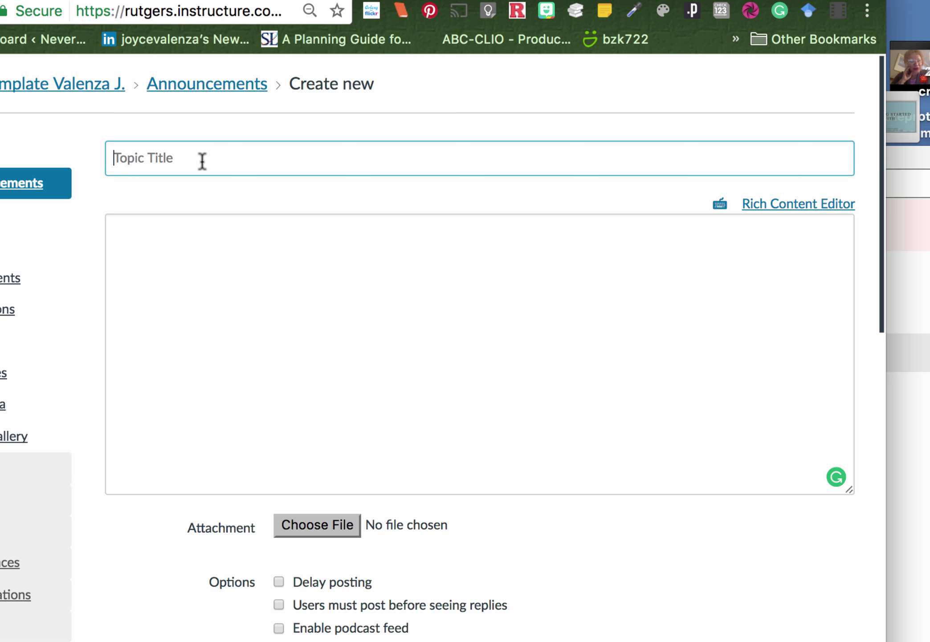
{"action": "type", "text": "Sample"}
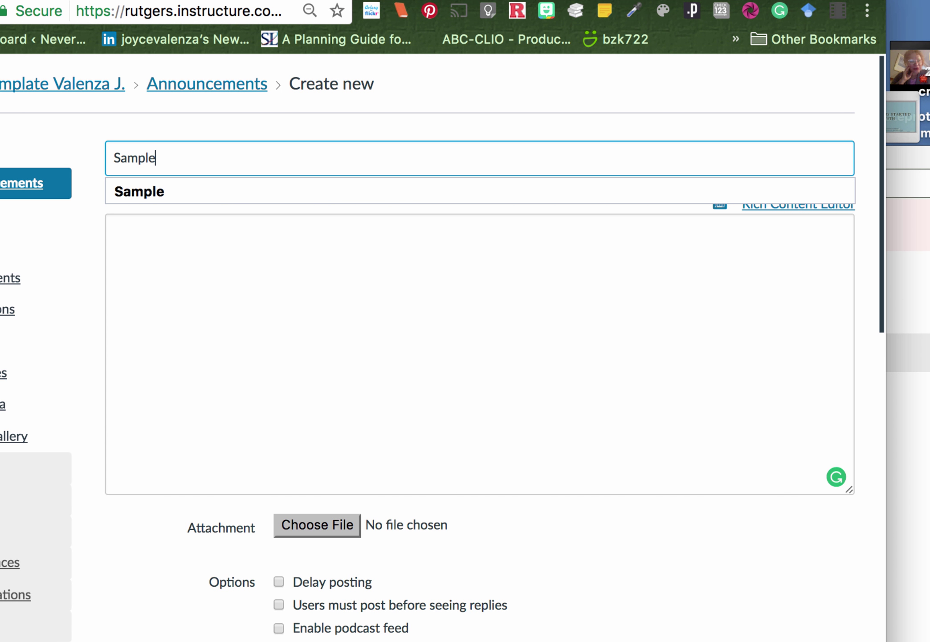
{"action": "left_click", "coordinate": [530, 333]}
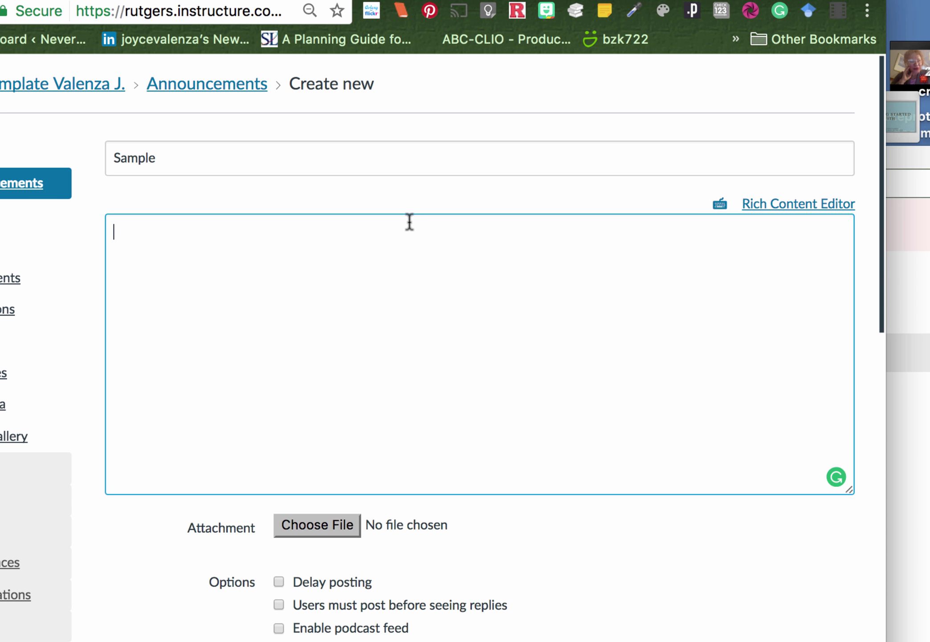
{"action": "left_click", "coordinate": [772, 205]}
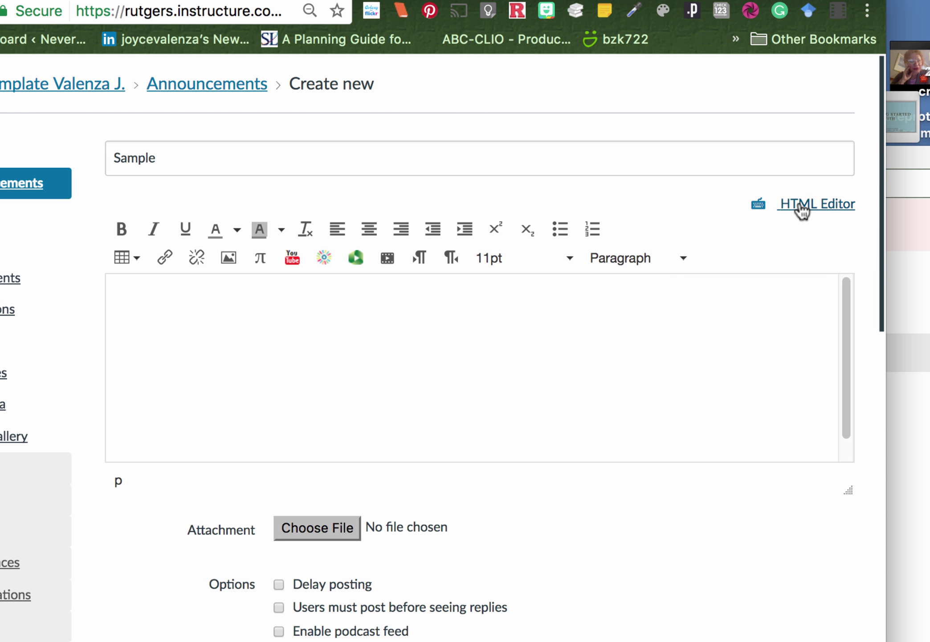
- Write 'Here is my poster!' and paste the iframe code below it in HTML view
{"action": "left_click", "coordinate": [169, 330]}
{"action": "type", "text": "H"}
{"action": "type", "text": "ere is my "}
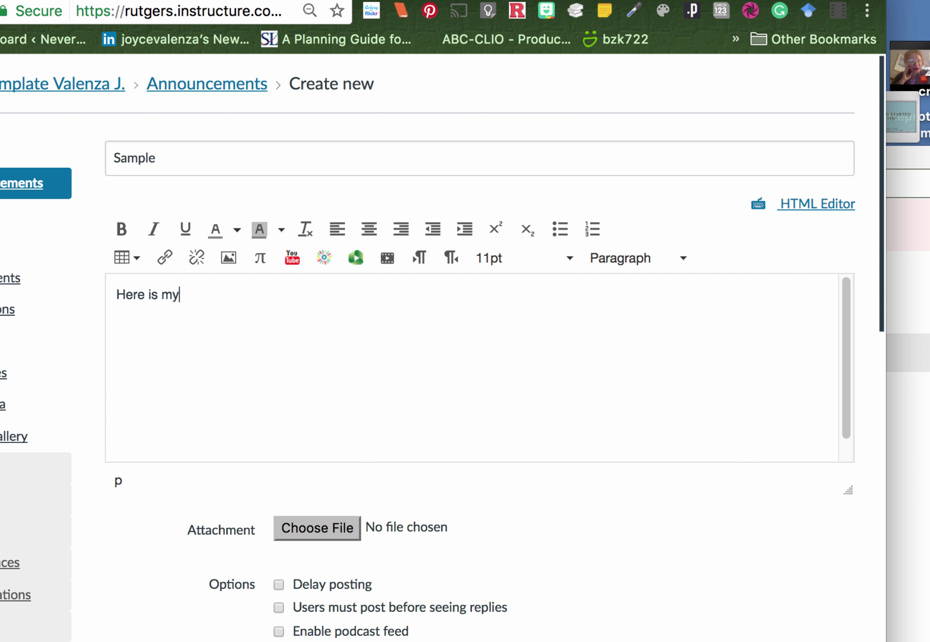
{"action": "type", "text": "poster!"}
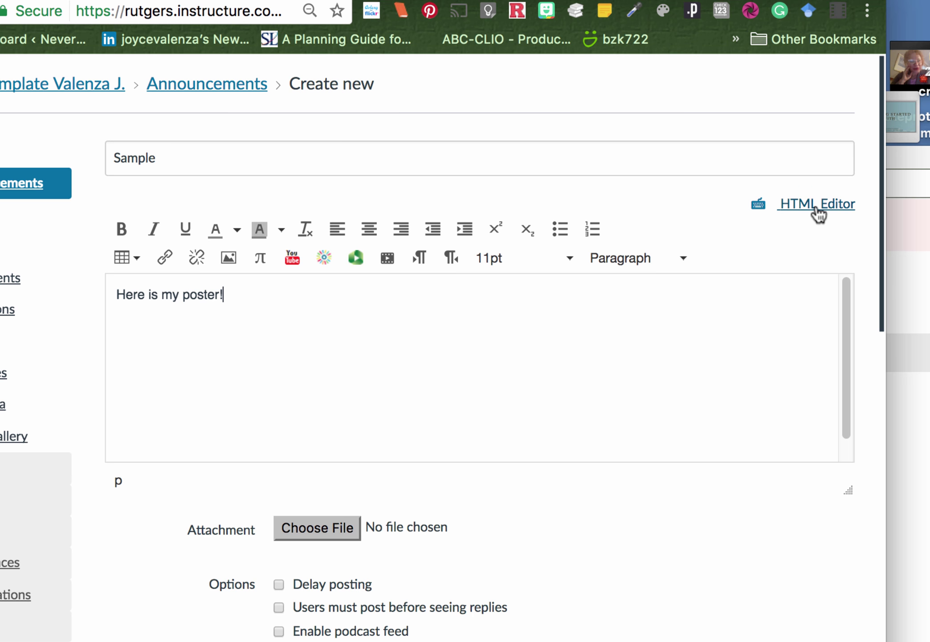
{"action": "left_click", "coordinate": [814, 211]}
{"action": "left_click", "coordinate": [308, 238]}
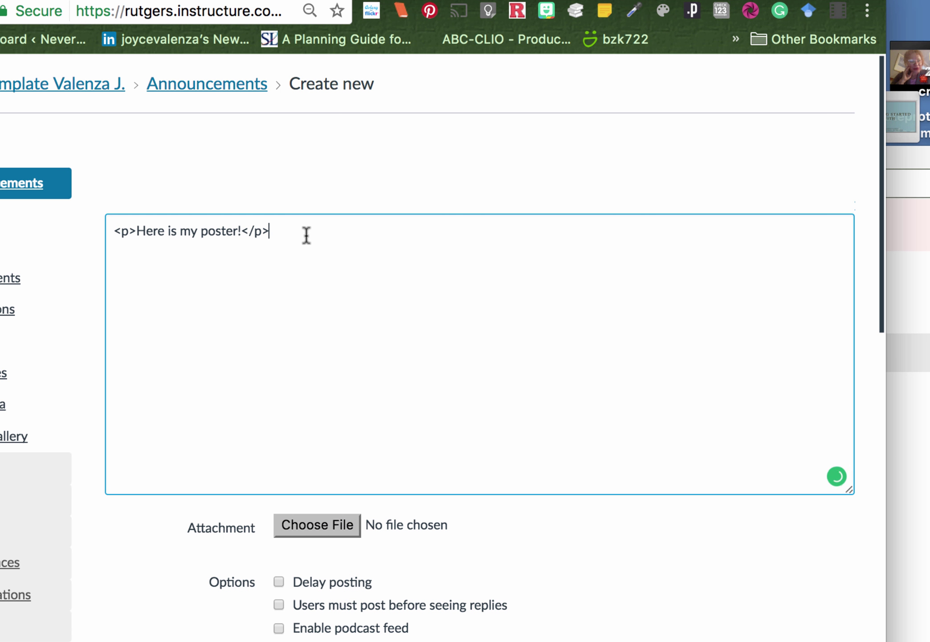
{"action": "key", "text": "Return"}
{"action": "type", "text": "<iframe width=\"800\" height=\"4961\" frameborder=\"0\" scrolling=\"no\" style=\"overflow-y:hidden;\" src=\"https://magic.piktochart.com/embed/23266935-curation-situations-let-us-count-the-ways\" ></iframe>"}
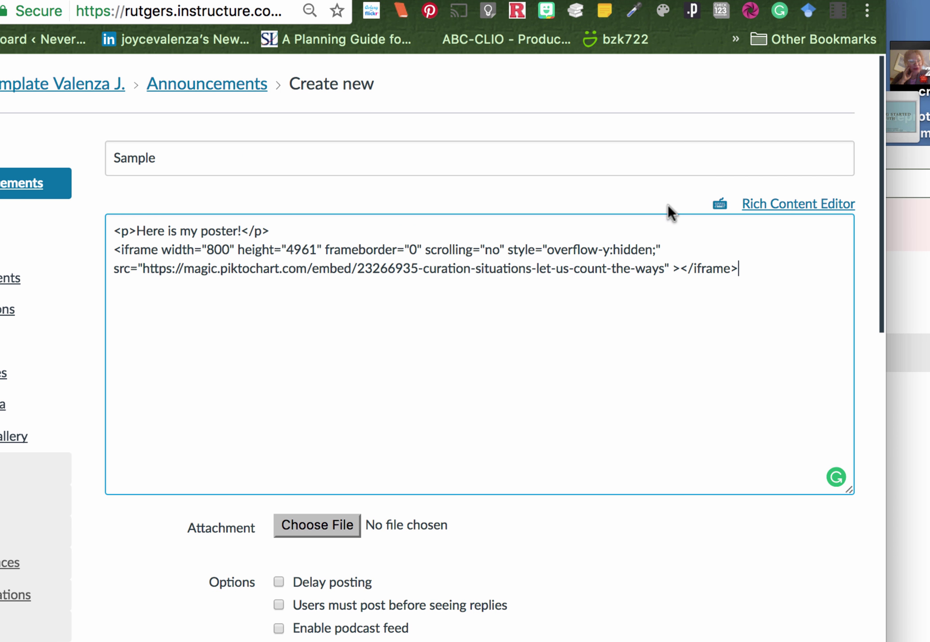
- Preview the embedded poster in rich content view and save the Sample announcement
{"action": "left_click", "coordinate": [763, 204]}
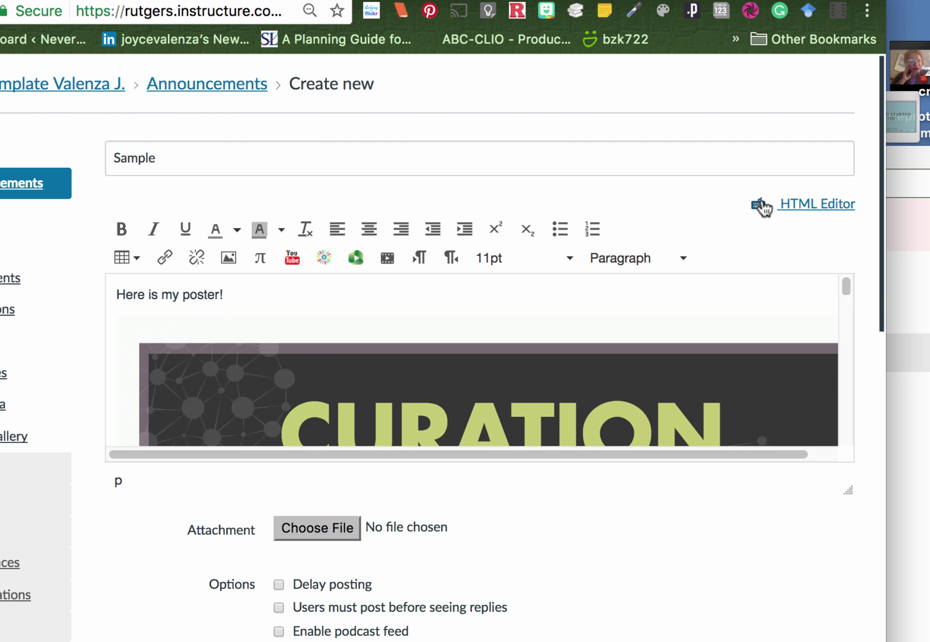
{"action": "mouse_move", "coordinate": [850, 277]}
{"action": "left_mouse_down"}
{"action": "mouse_move", "coordinate": [844, 318]}
{"action": "mouse_move", "coordinate": [827, 175]}
{"action": "left_mouse_up"}
{"action": "scroll", "coordinate": [733, 492], "scroll_direction": "down", "scroll_amount": 4}
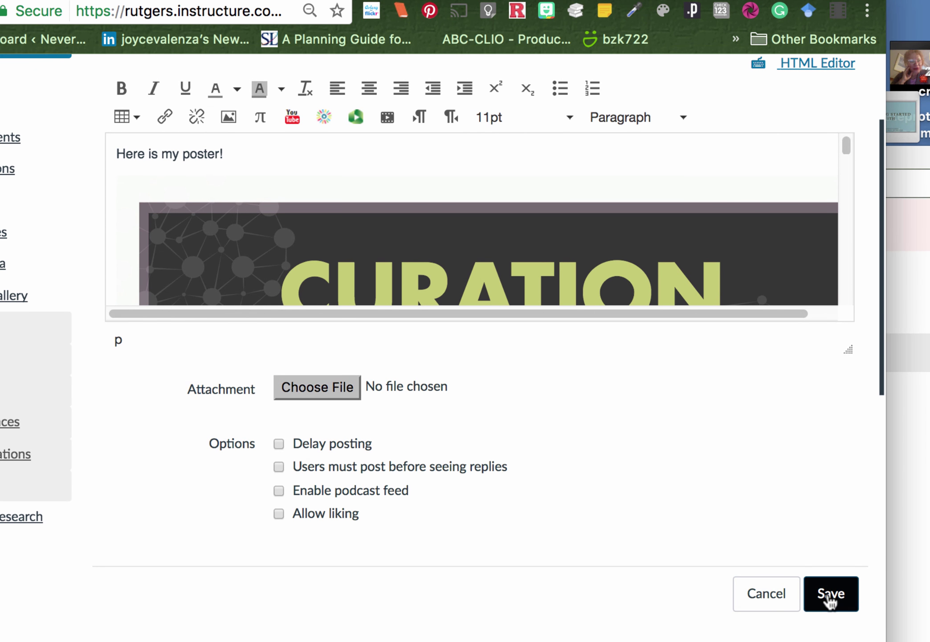
{"action": "left_click", "coordinate": [834, 593]}
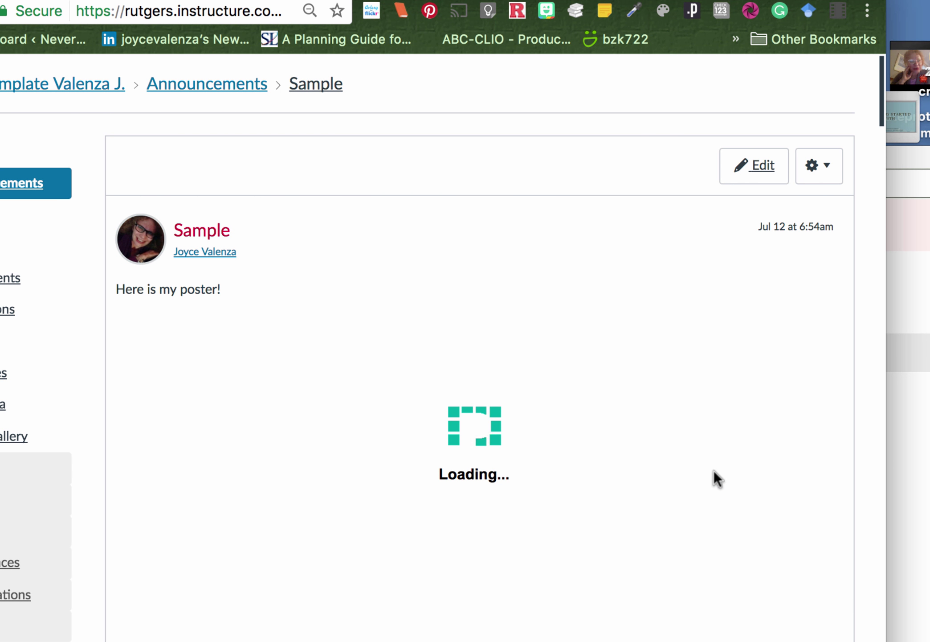
{"action": "scroll", "coordinate": [714, 470], "scroll_direction": "down", "scroll_amount": 3}
{"action": "scroll", "coordinate": [714, 471], "scroll_direction": "down", "scroll_amount": 3}
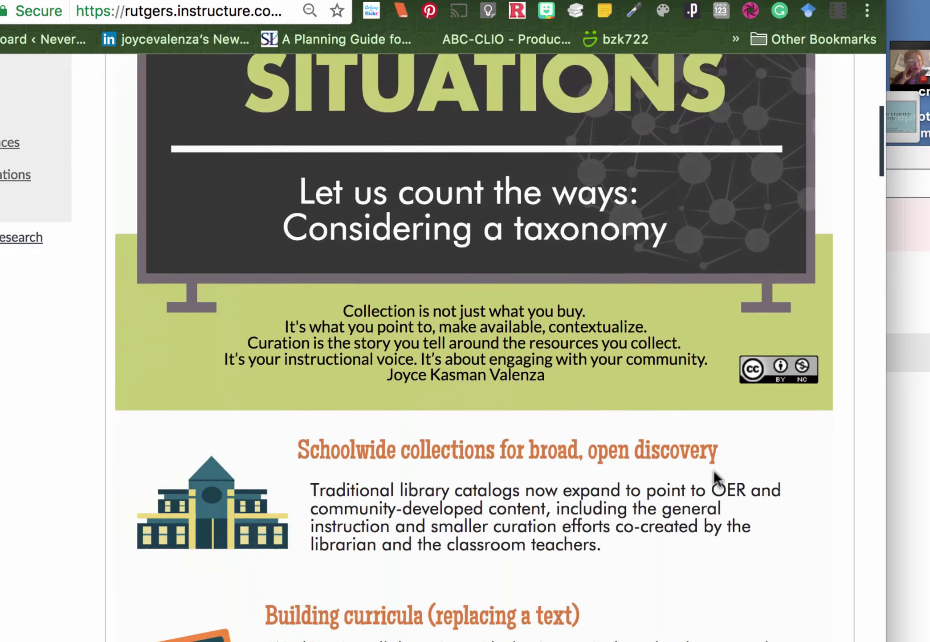
{"action": "scroll", "coordinate": [714, 470], "scroll_direction": "down", "scroll_amount": 3}
{"action": "scroll", "coordinate": [714, 470], "scroll_direction": "down", "scroll_amount": 4}
{"action": "scroll", "coordinate": [714, 470], "scroll_direction": "down", "scroll_amount": 6}
{"action": "scroll", "coordinate": [714, 471], "scroll_direction": "down", "scroll_amount": 3}
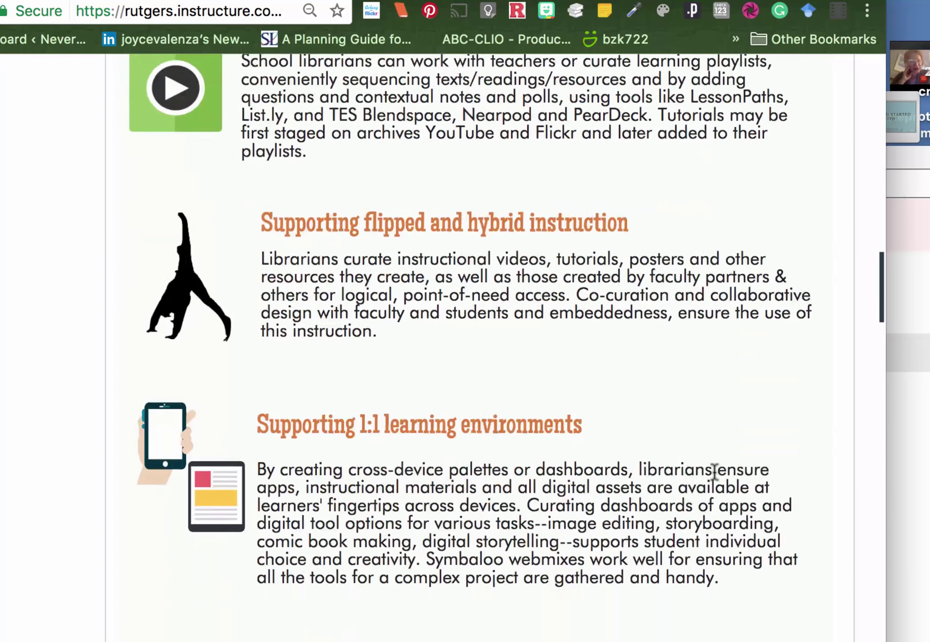
{"action": "scroll", "coordinate": [715, 474], "scroll_direction": "down", "scroll_amount": 6}
{"action": "scroll", "coordinate": [715, 473], "scroll_direction": "up", "scroll_amount": 15}
{"action": "scroll", "coordinate": [715, 473], "scroll_direction": "up", "scroll_amount": 12}
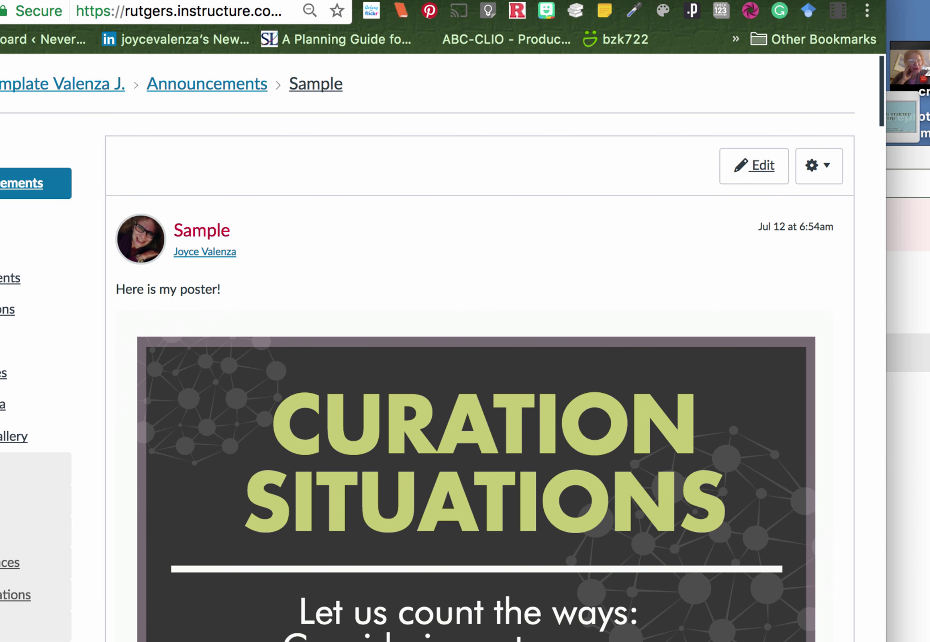
{"action": "left_click", "coordinate": [650, 0]}
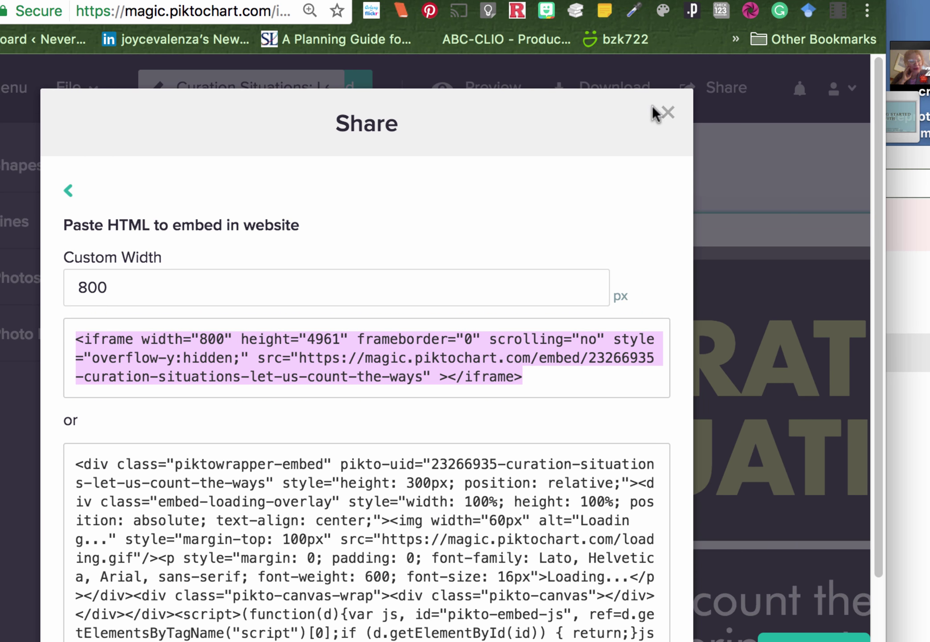
{"action": "left_click", "coordinate": [666, 112]}
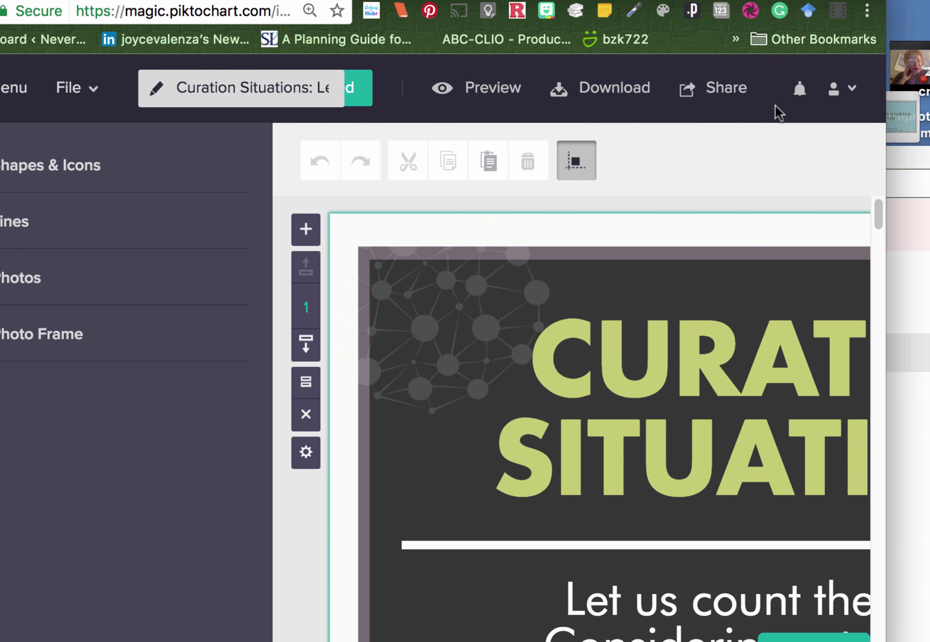
{"action": "left_click", "coordinate": [727, 94]}
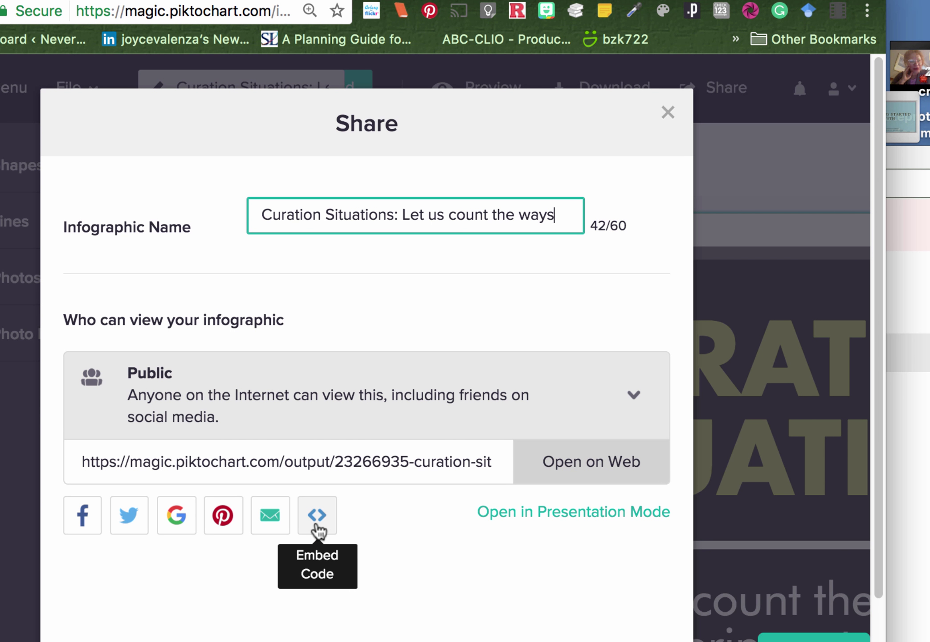
{"action": "left_click", "coordinate": [318, 525]}
{"action": "left_click", "coordinate": [165, 341]}
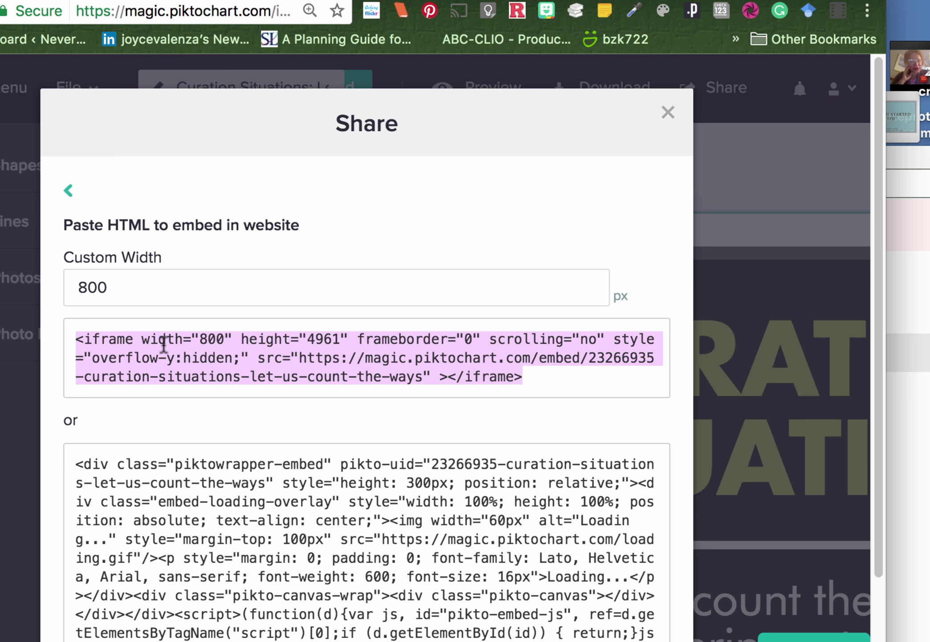
{"action": "left_click", "coordinate": [705, 1]}
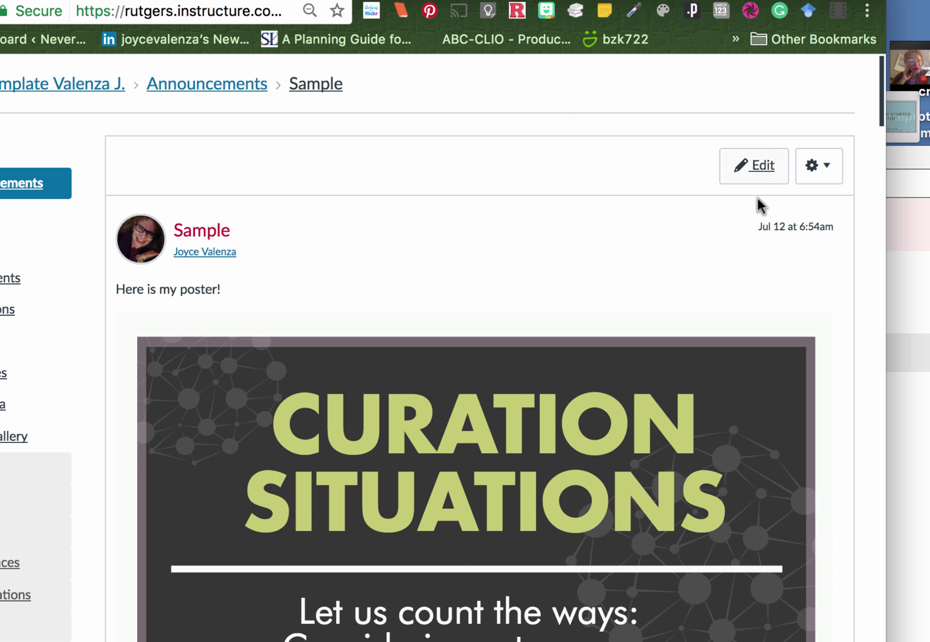
- Reopen Sample for editing, select its iframe line in HTML view, then show the formatted body
{"action": "left_click", "coordinate": [760, 176]}
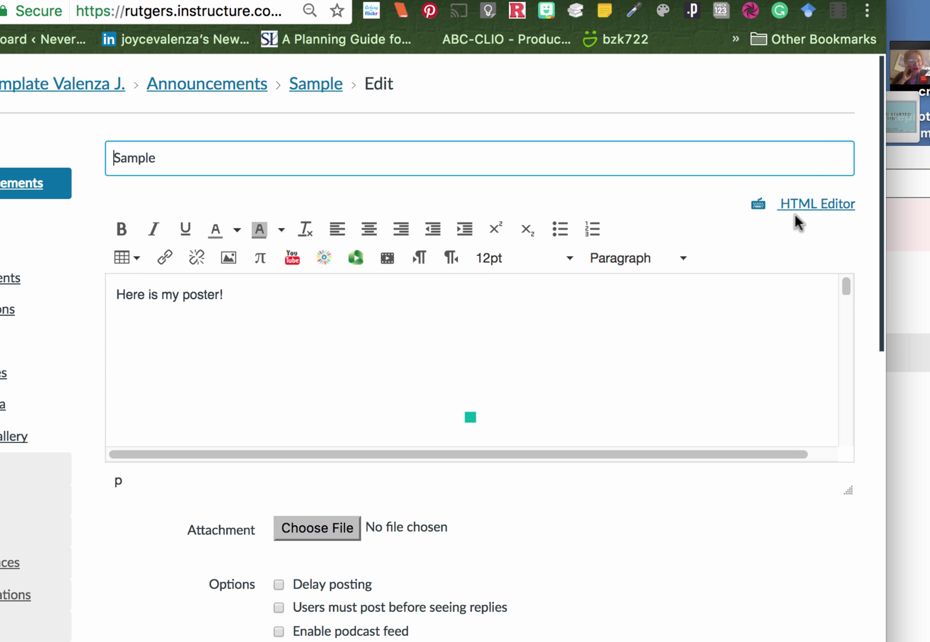
{"action": "left_click", "coordinate": [795, 203]}
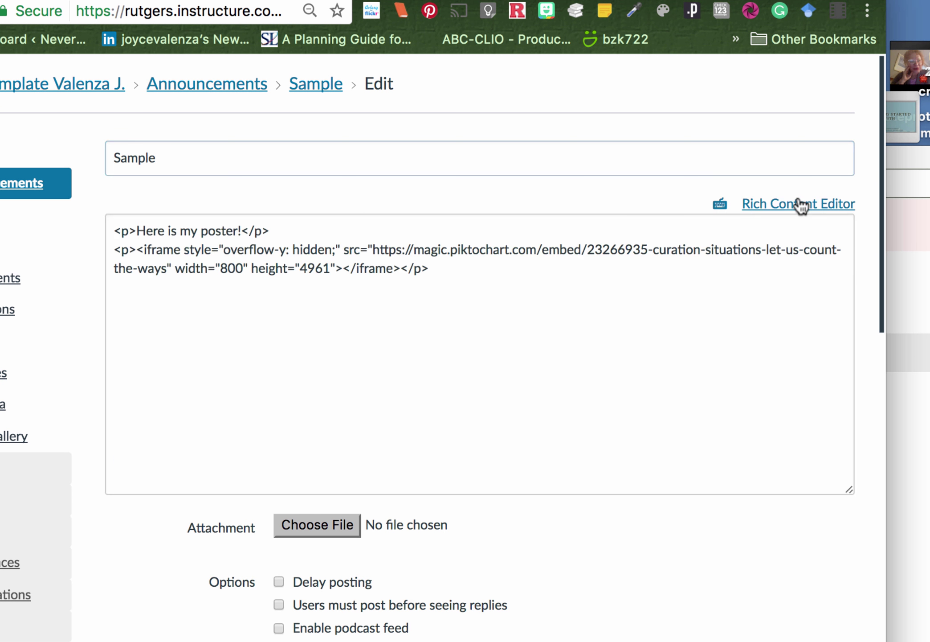
{"action": "left_click_drag", "start_coordinate": [111, 247], "coordinate": [469, 301]}
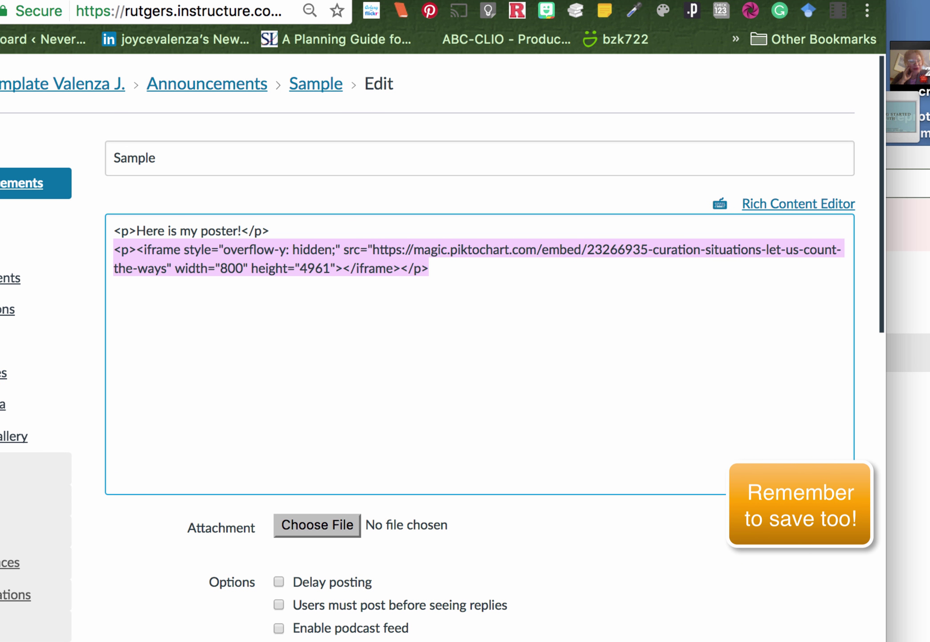
{"action": "left_click", "coordinate": [785, 207]}
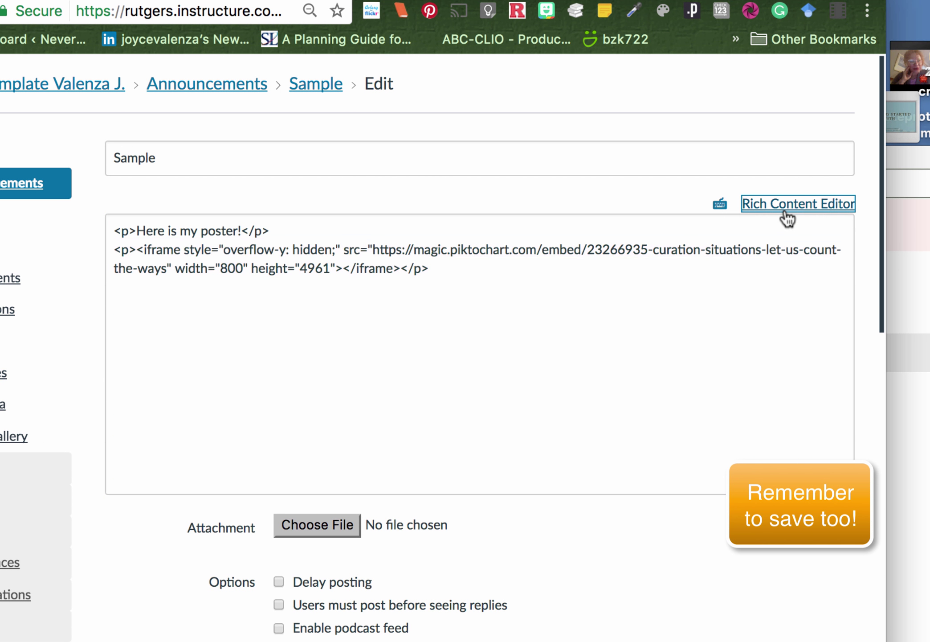